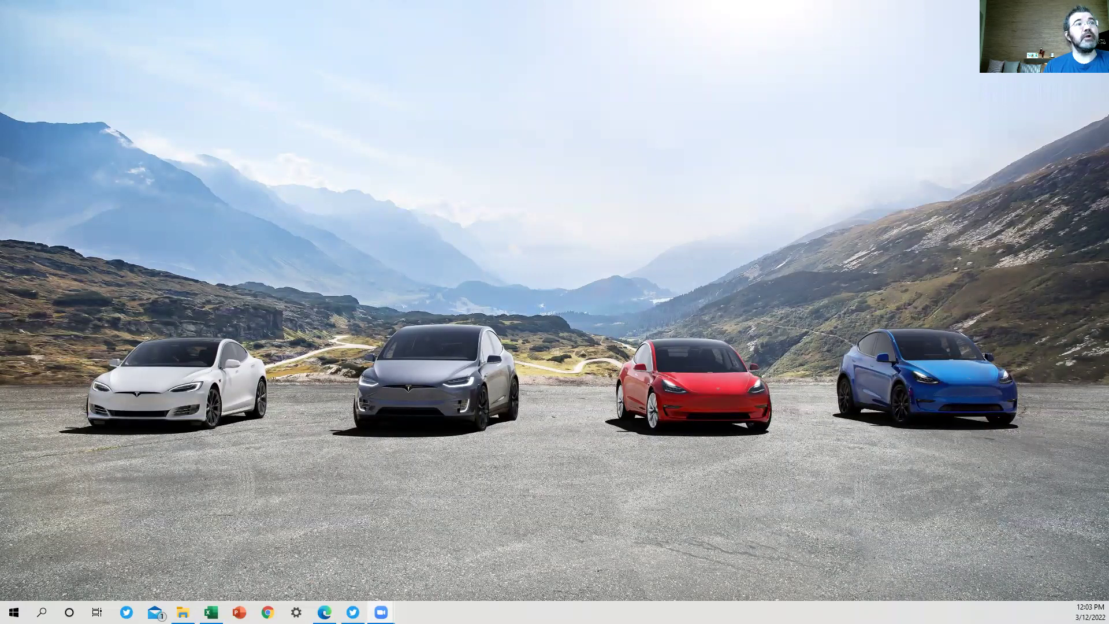
key(alt+Tab)
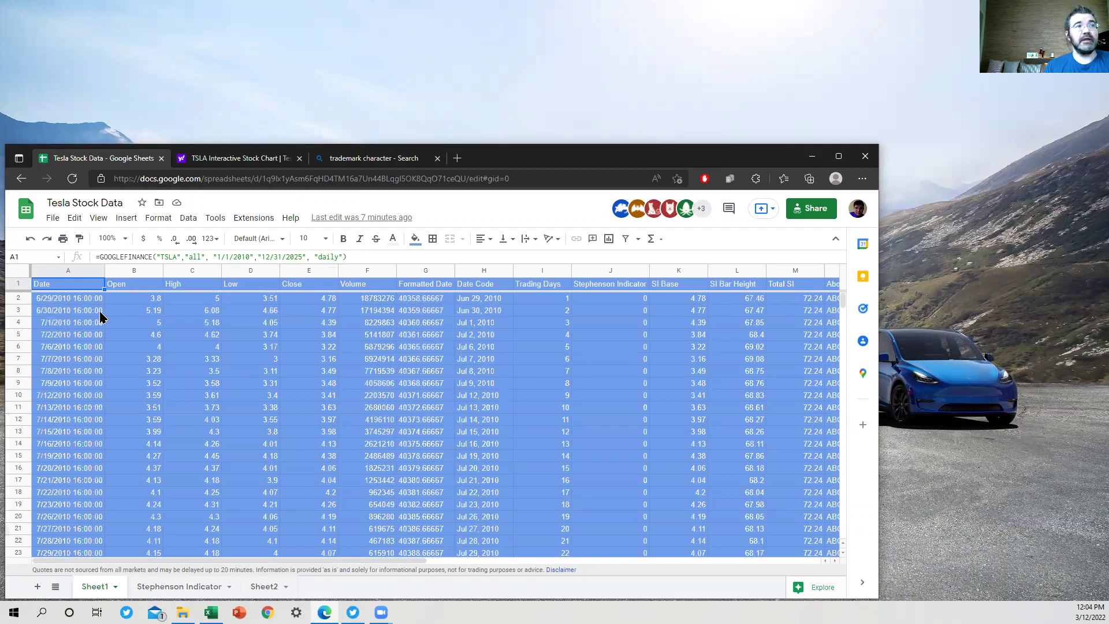
click(69, 271)
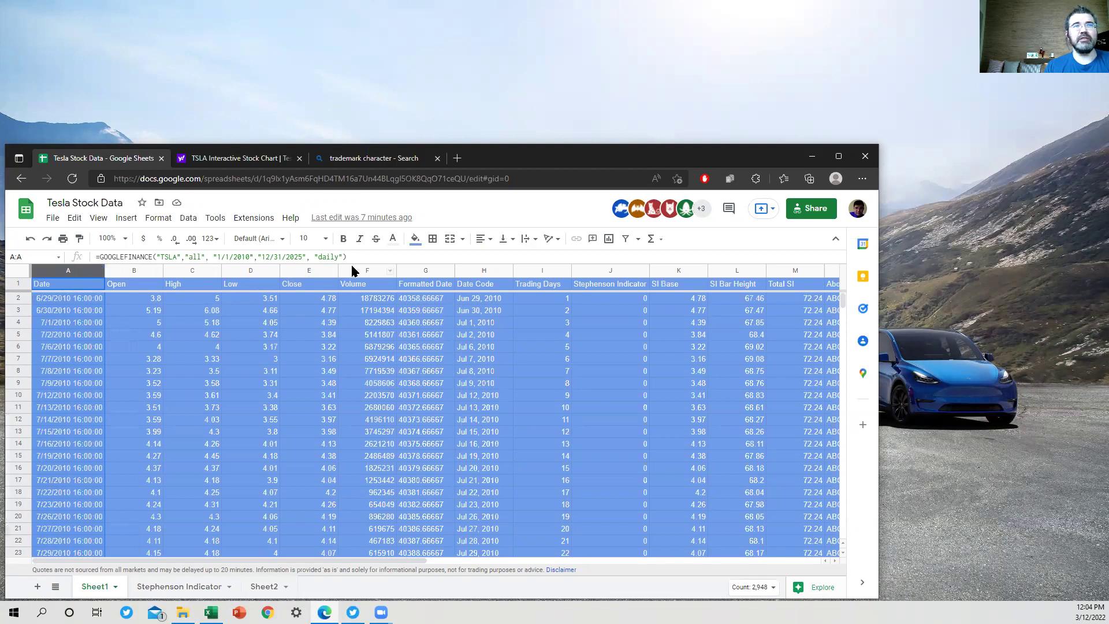
click(370, 271)
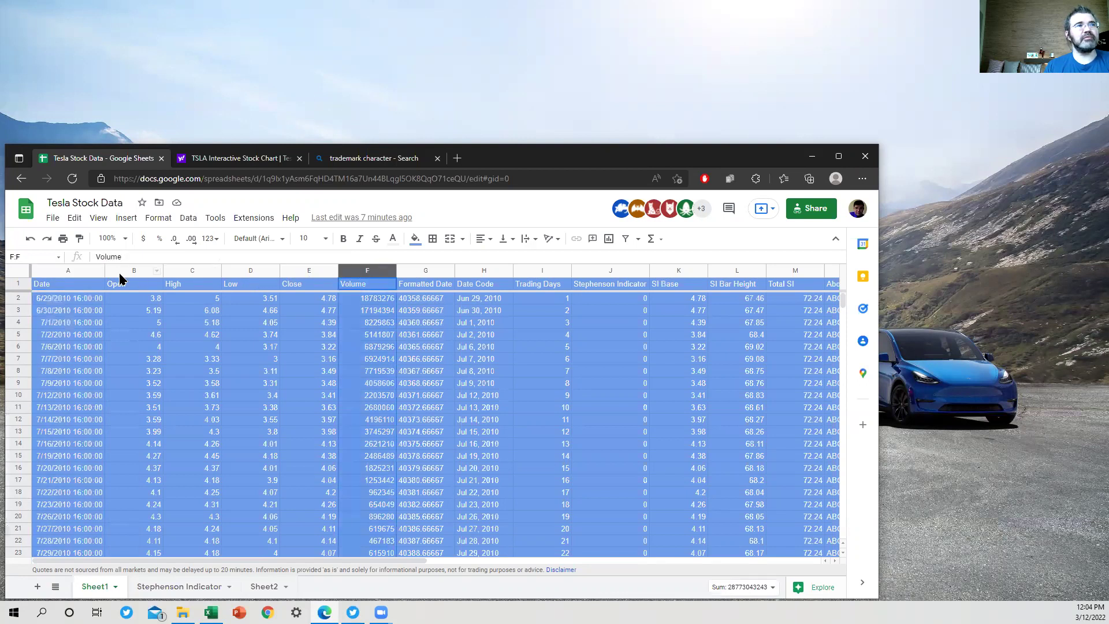
click(64, 287)
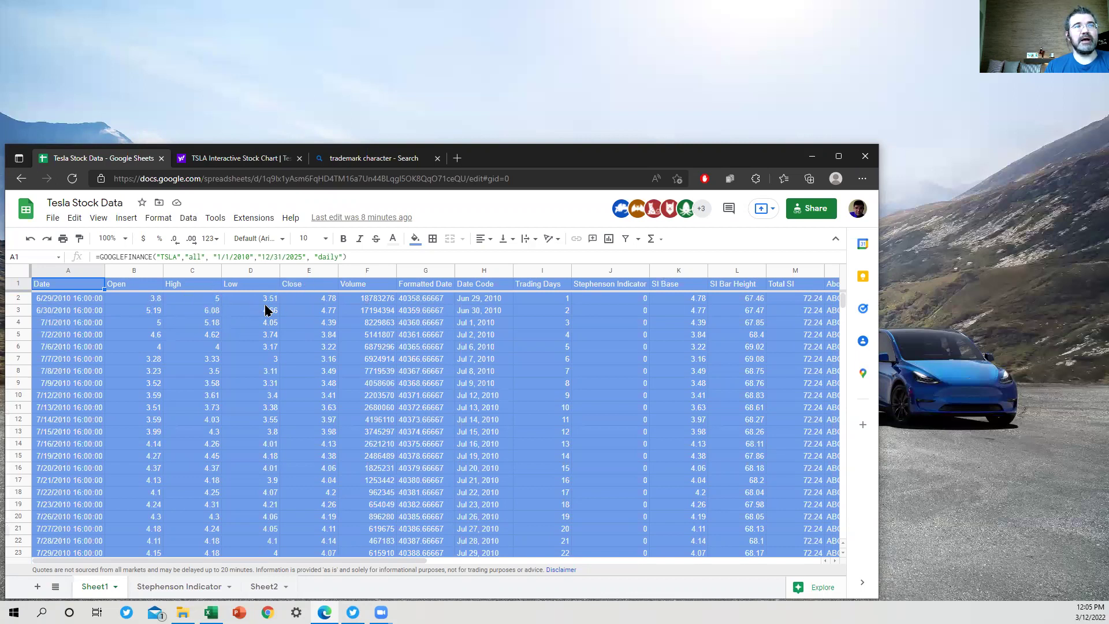
click(428, 298)
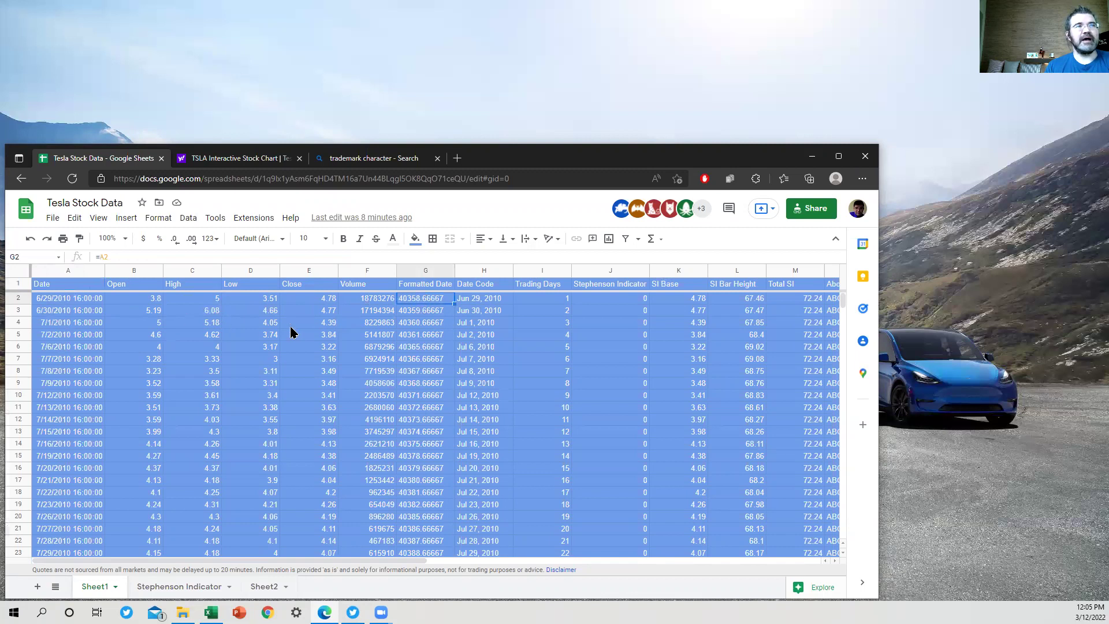
click(471, 300)
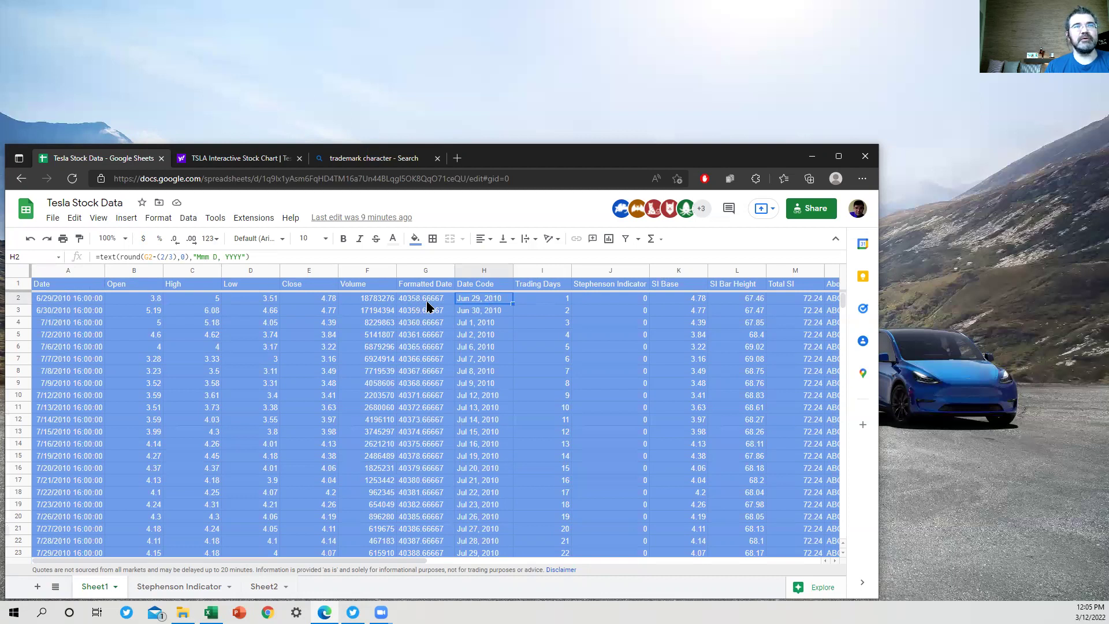
click(551, 299)
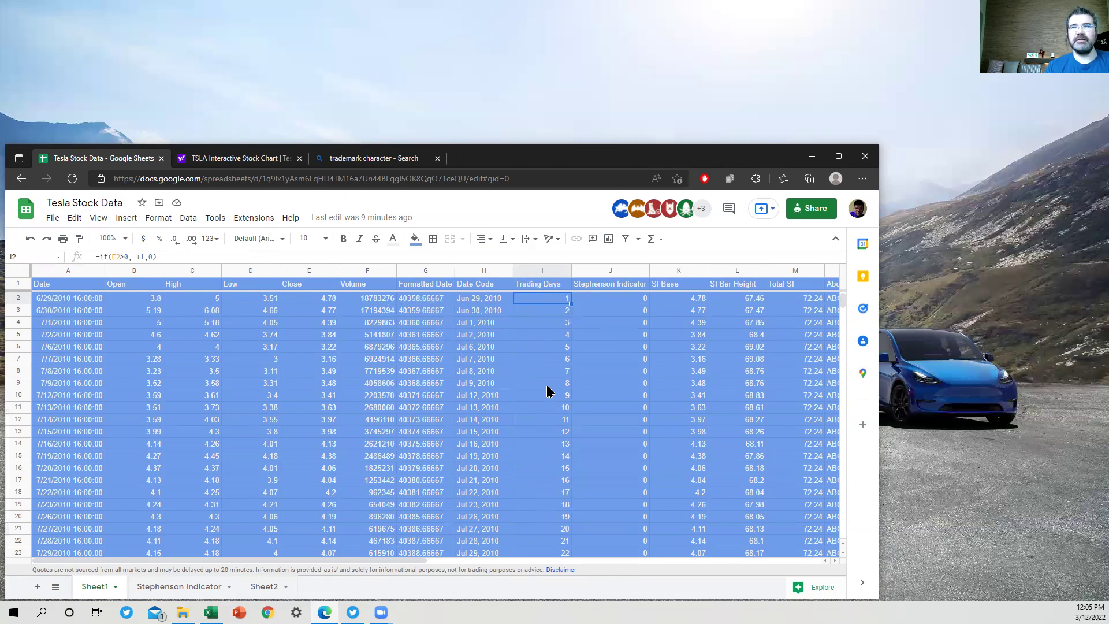
click(609, 300)
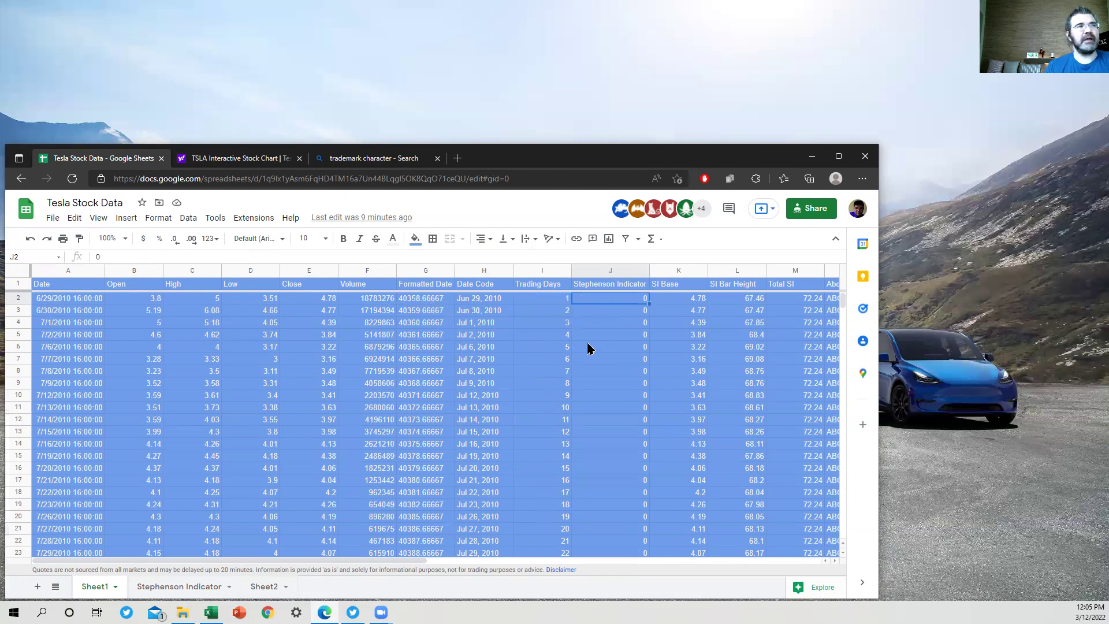
click(624, 312)
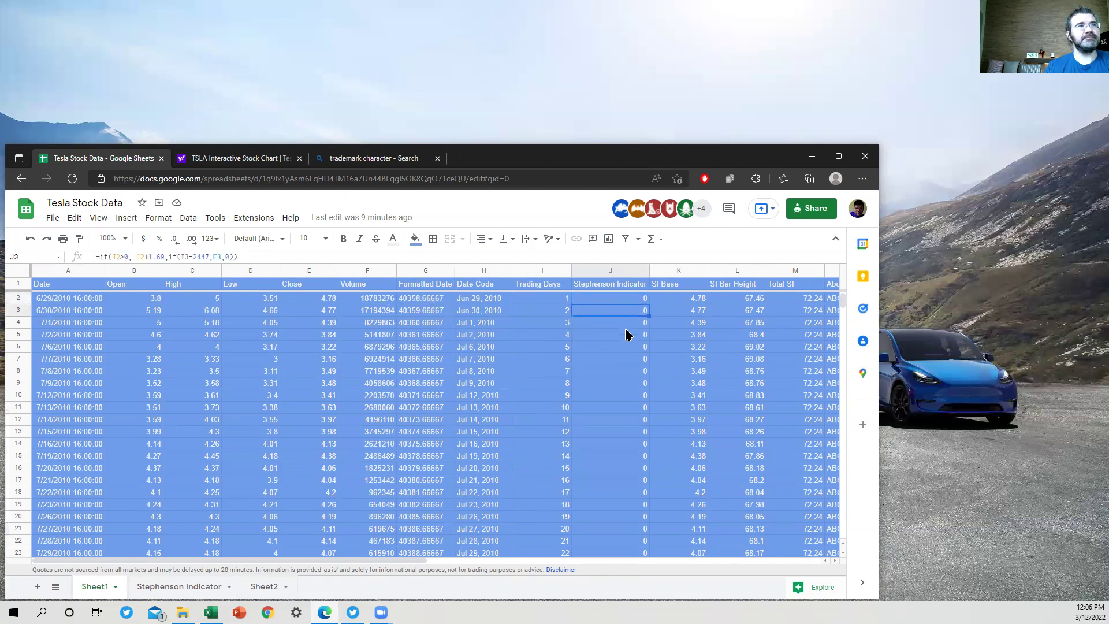
click(618, 298)
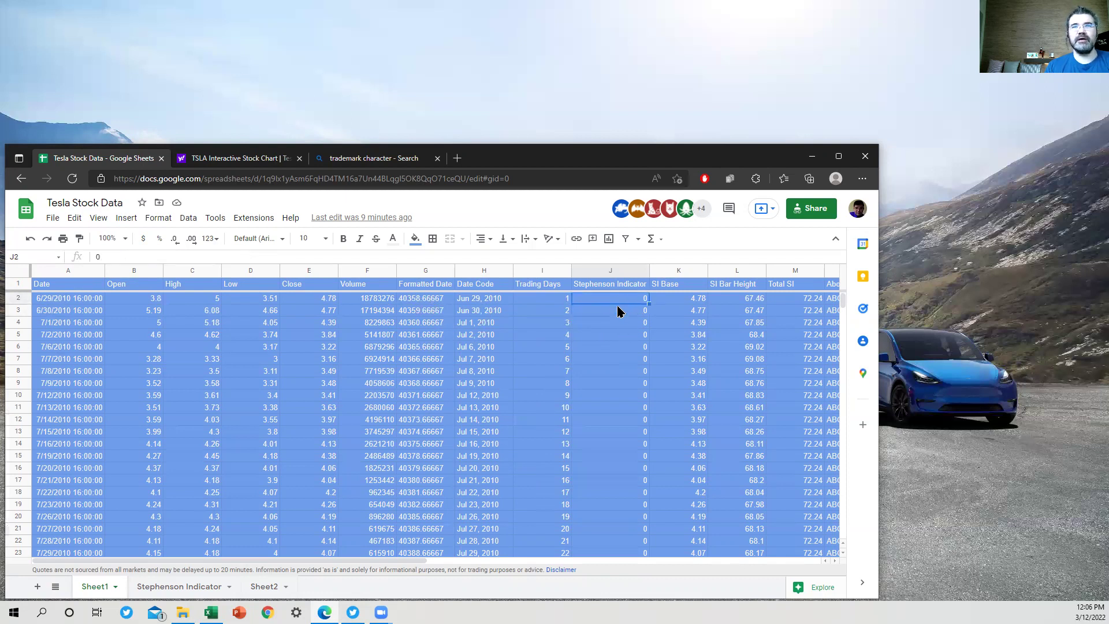
click(618, 307)
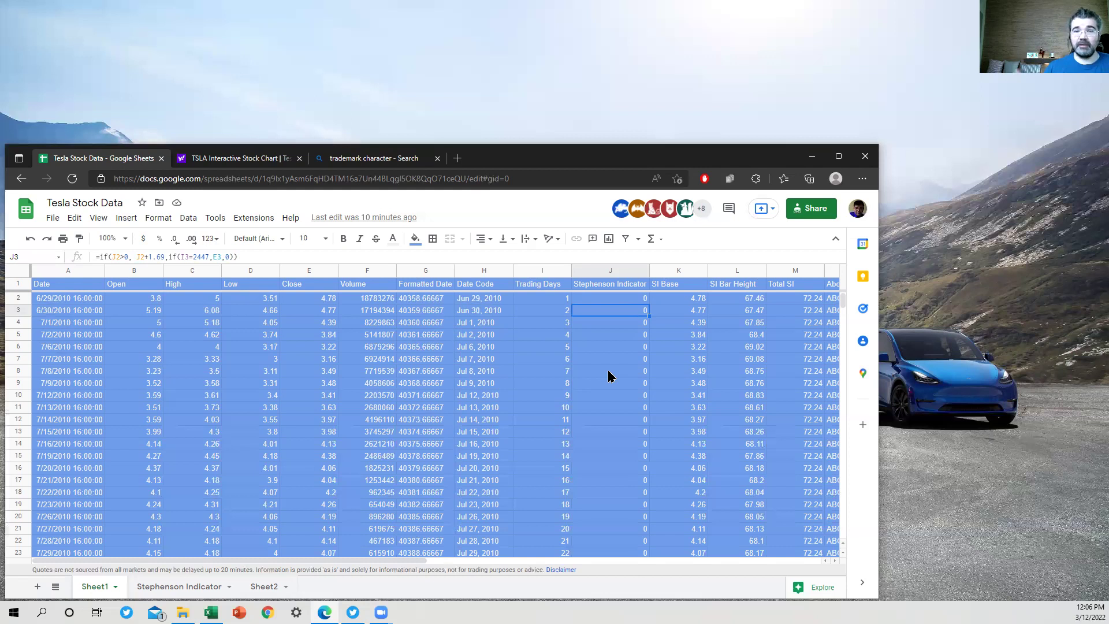
key(Right)
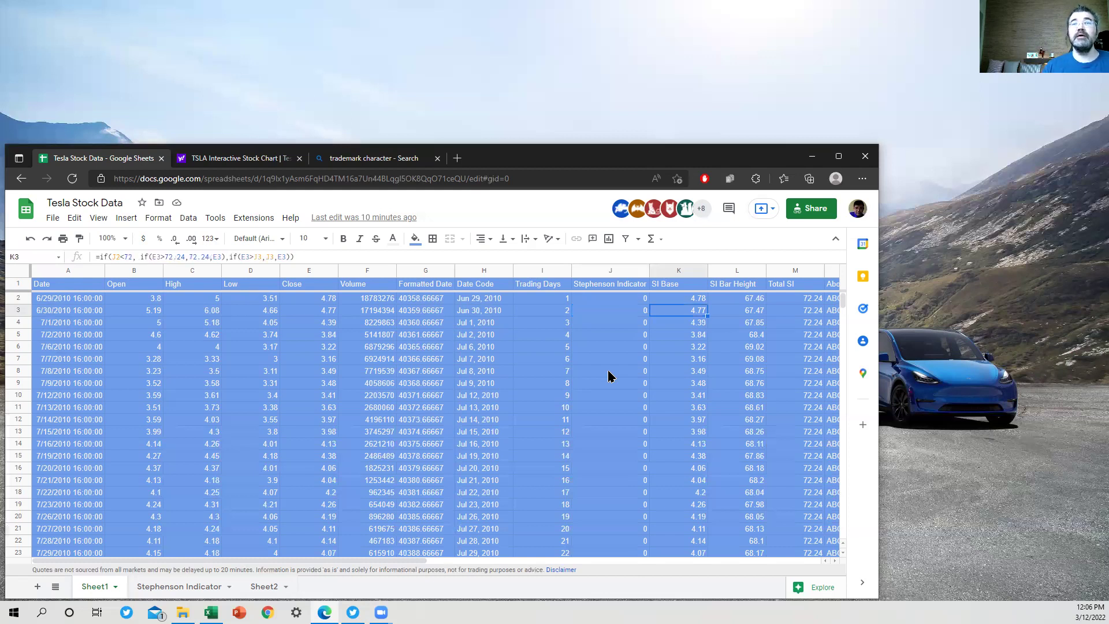
key(Right)
key(Left)
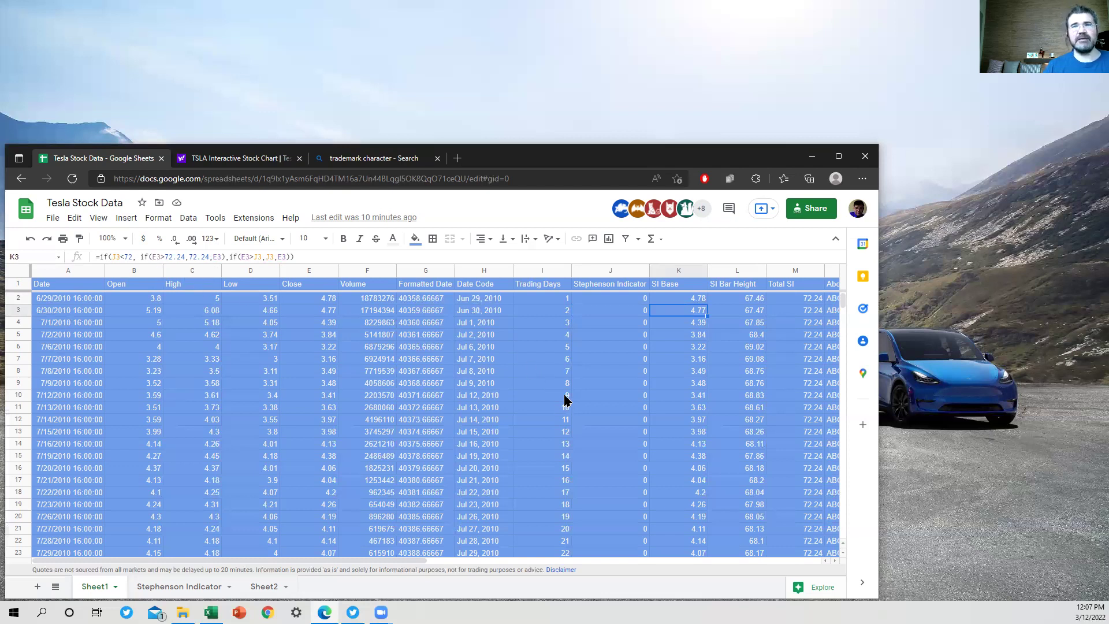
key(Tab)
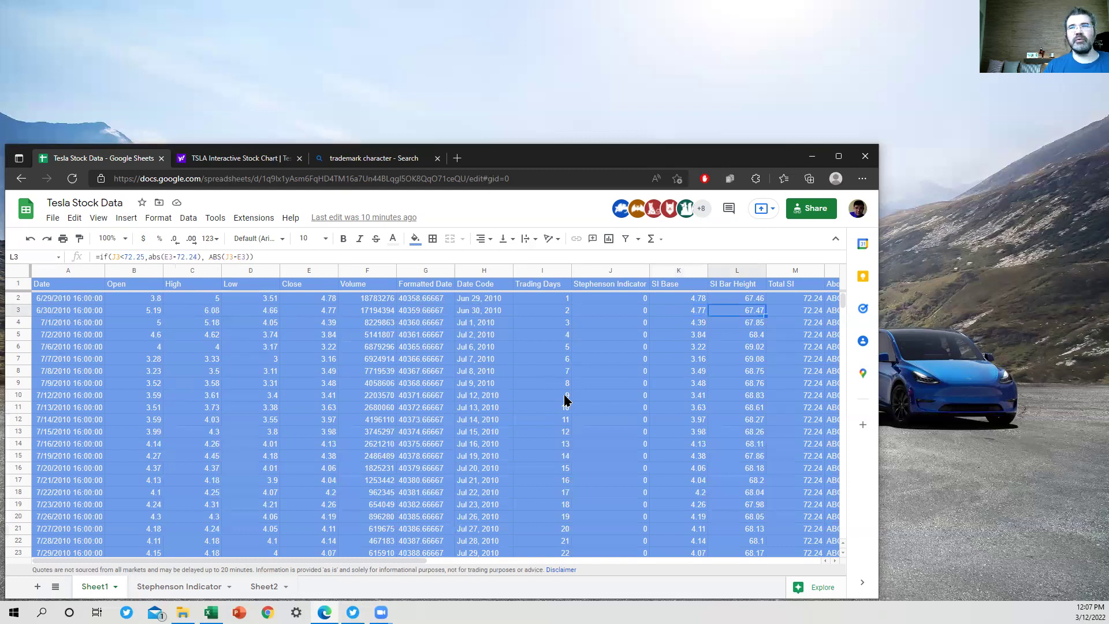
key(shift+Tab)
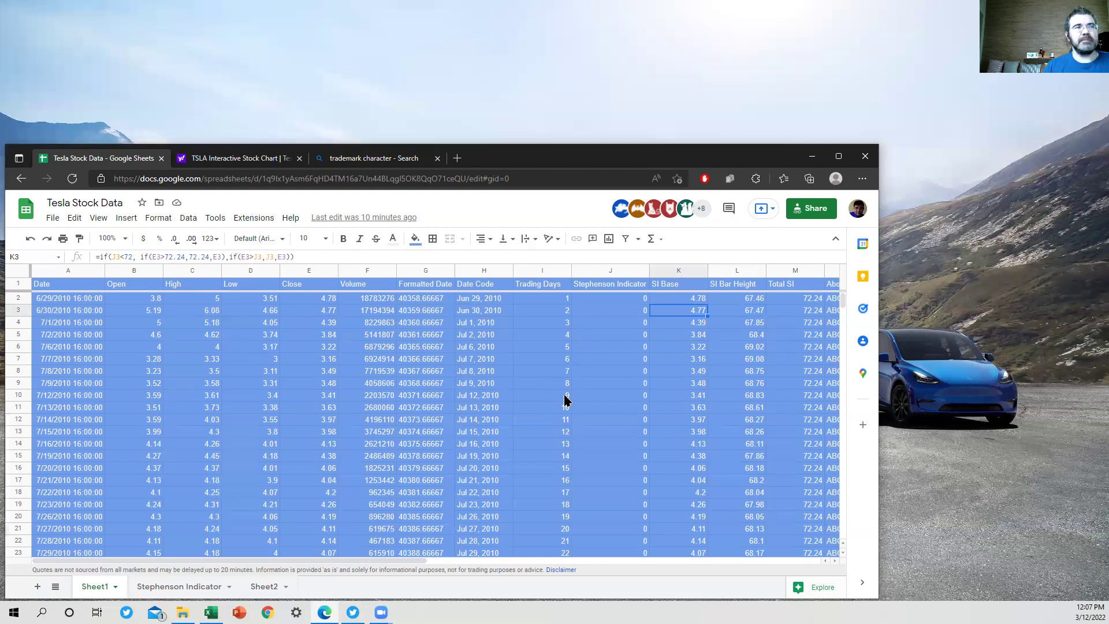
key(shift+Tab)
key(Tab)
key(Tab)
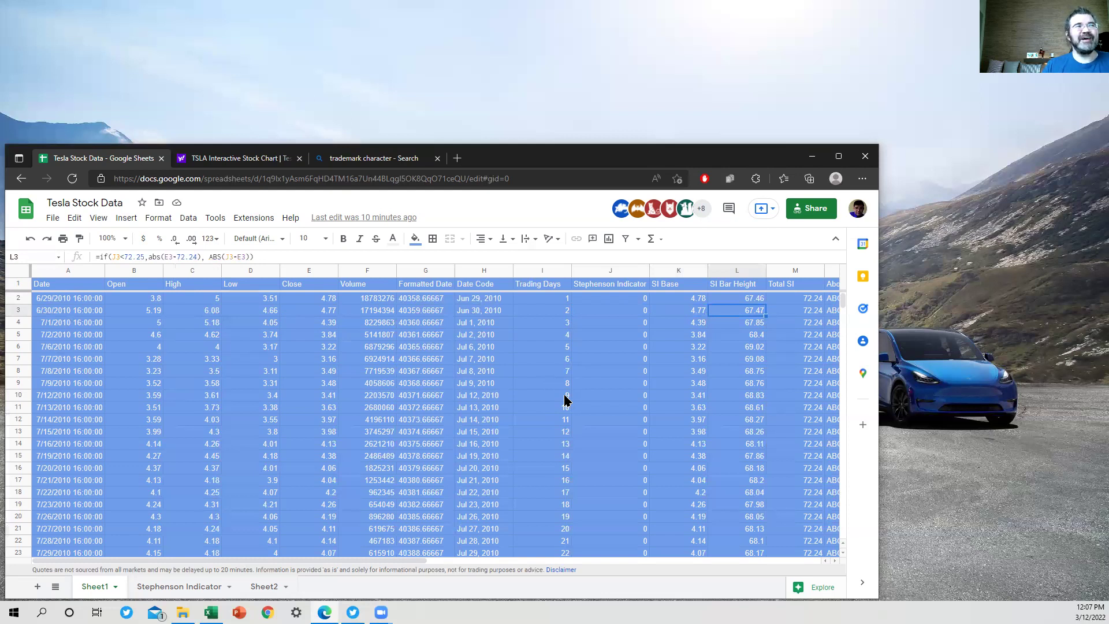
key(Tab)
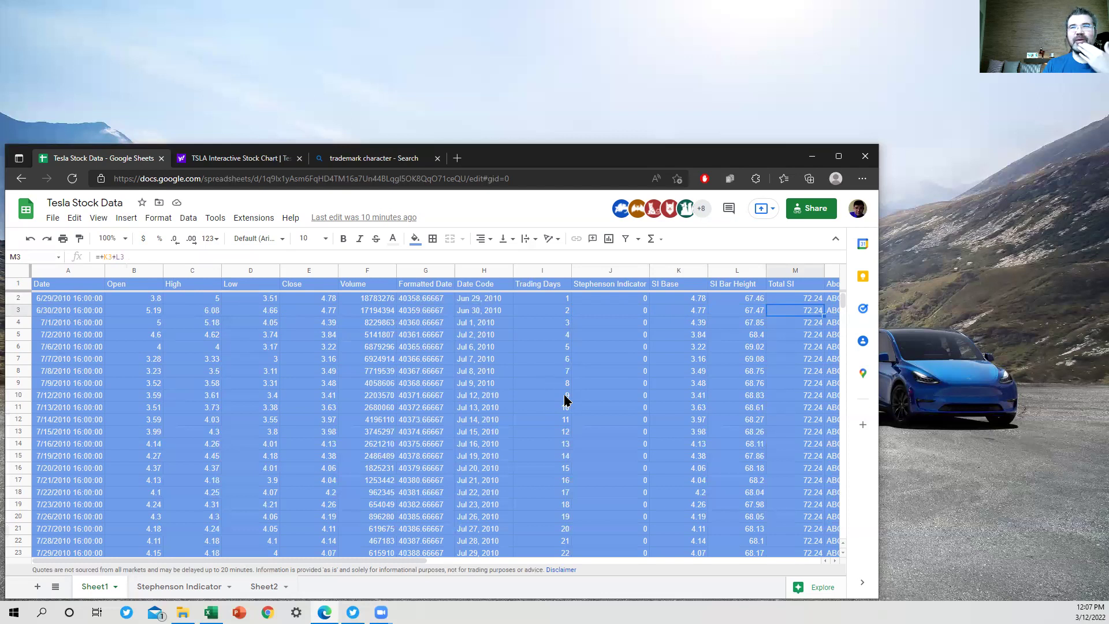
- Review the Above or Below SI formulas in N2–N5 and the Total SI formula in M4
key(Tab)
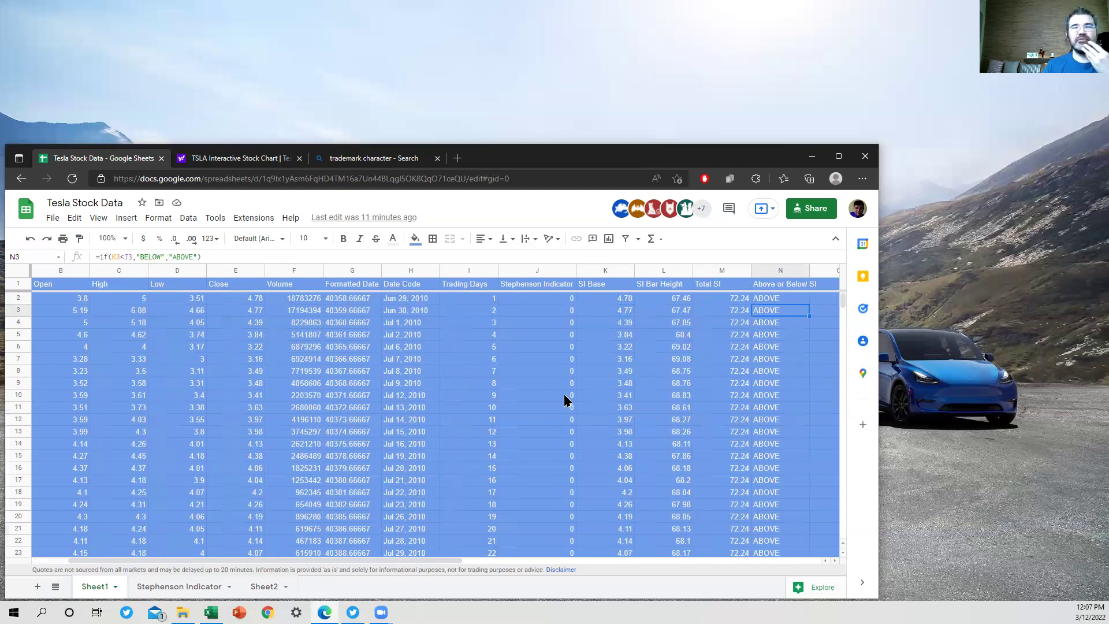
key(Return)
key(Return)
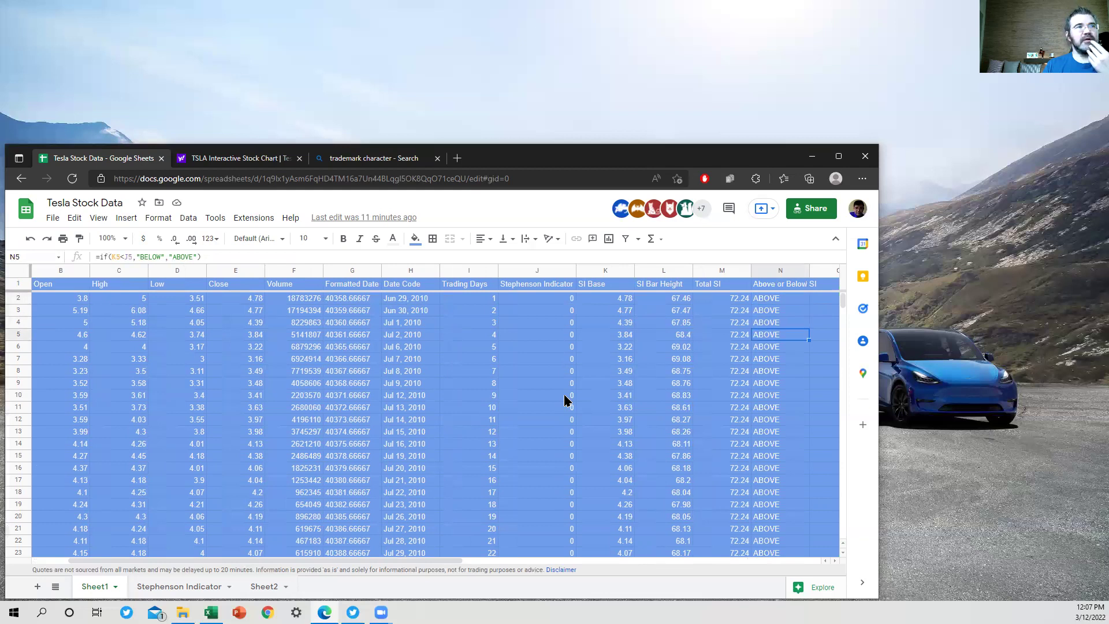
key(shift+Return)
key(shift+Return)
key(shift+Return)
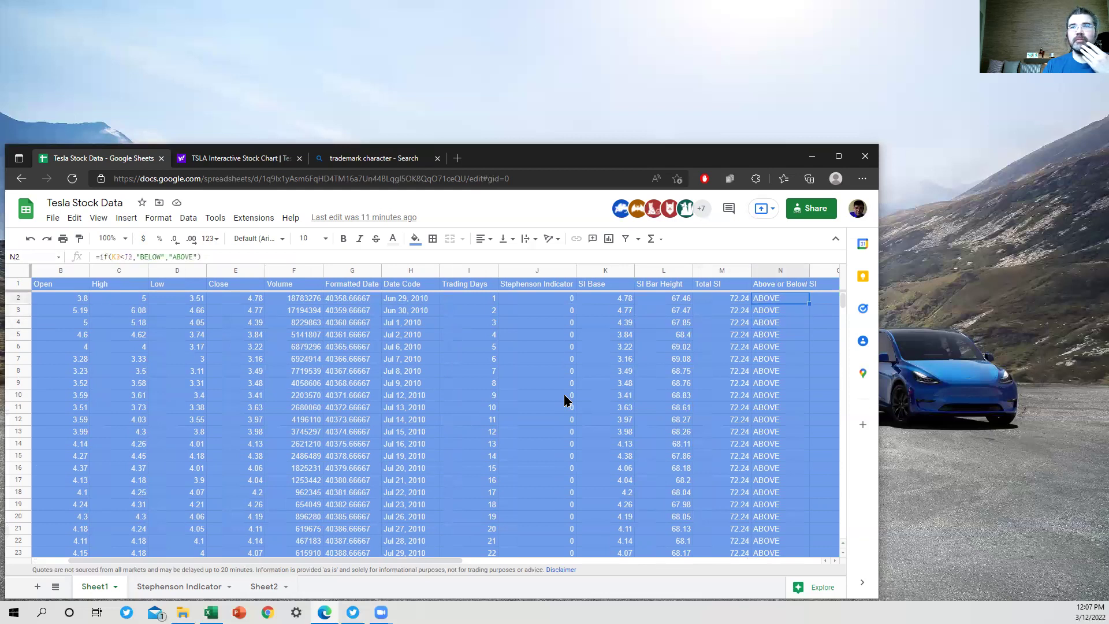
key(Return)
key(Return)
key(shift+Tab)
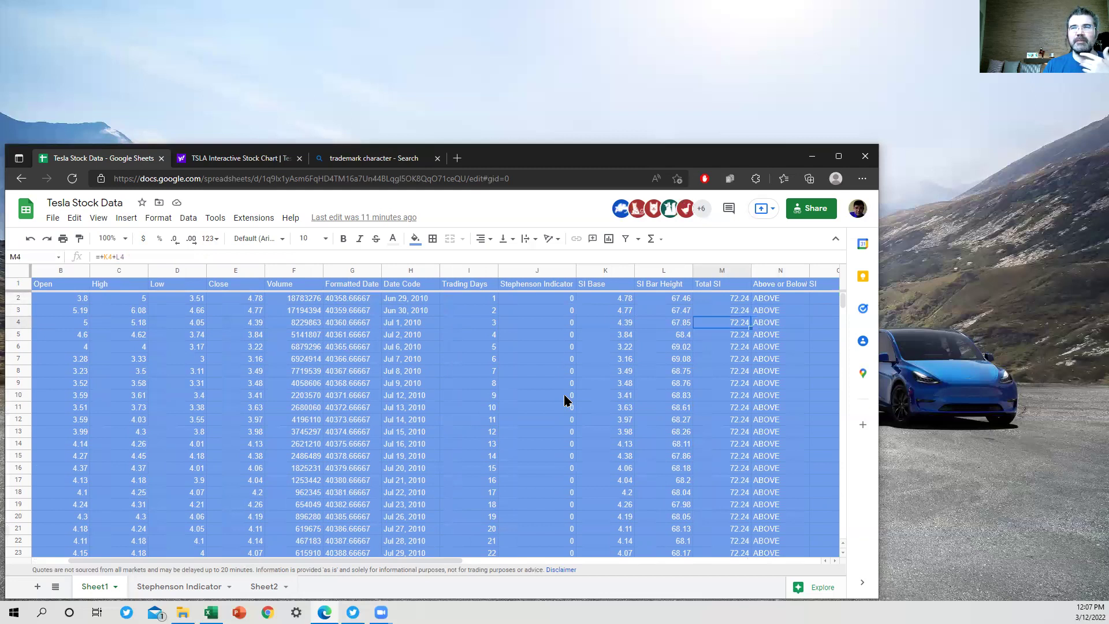
key(Tab)
key(shift+Return)
key(shift+Return)
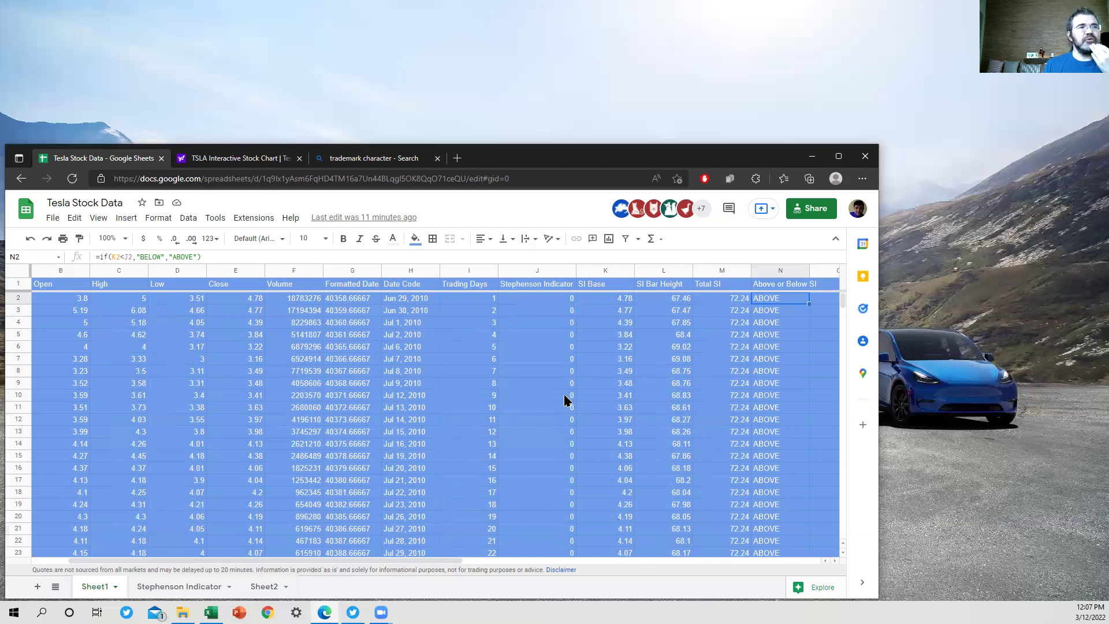
- Switch to the Stephenson Indicator chart sheet and make the browser window taller and wider
click(185, 591)
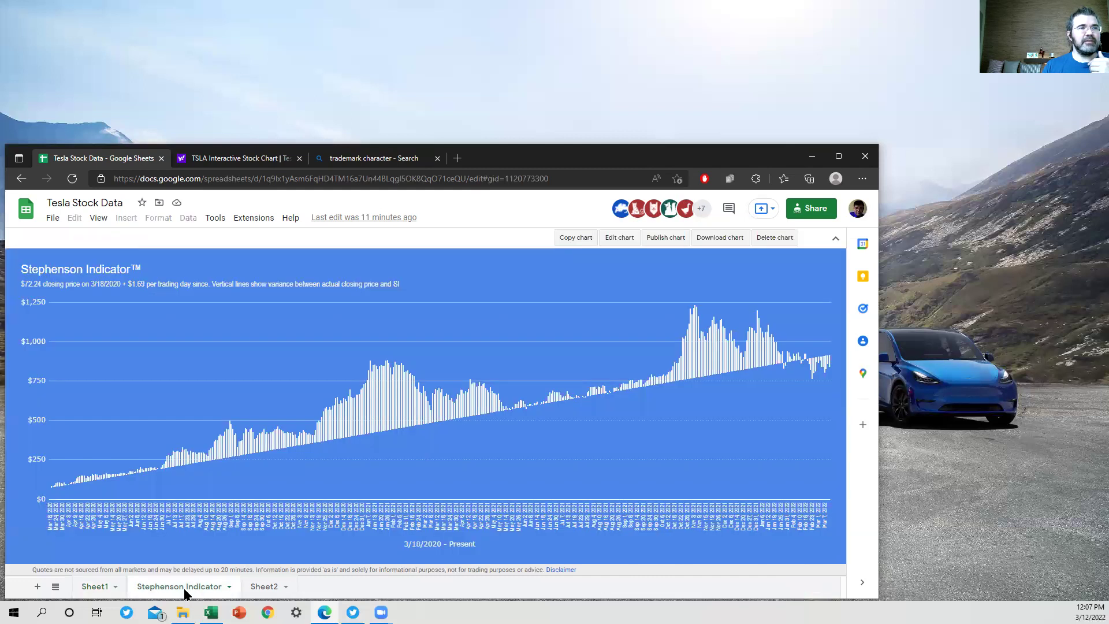
mouse_move(399, 393)
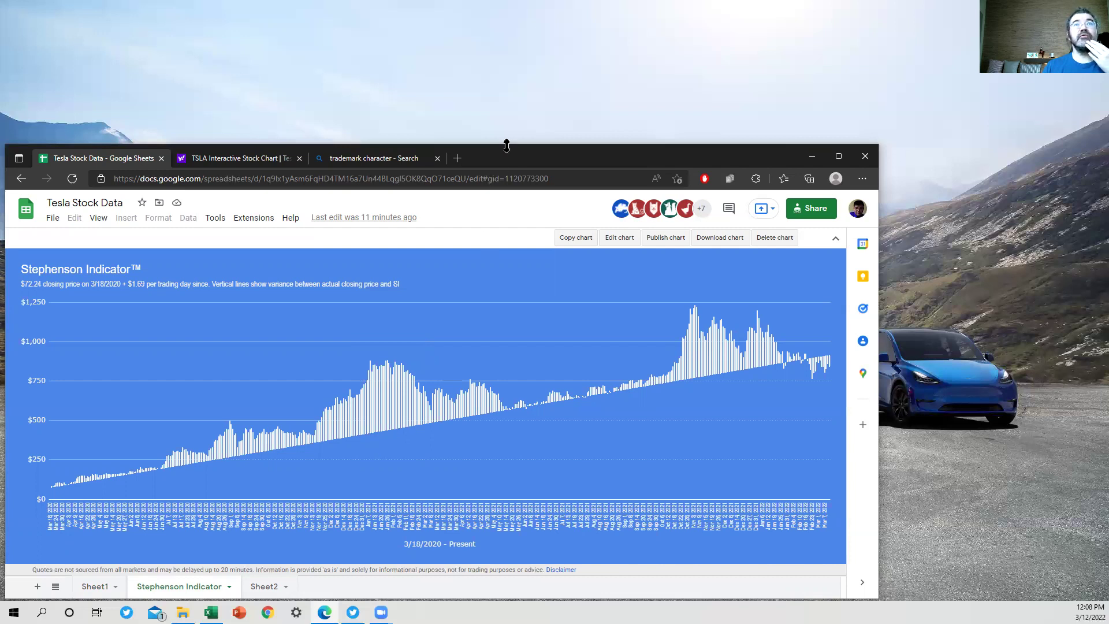
drag(507, 145, 507, 22)
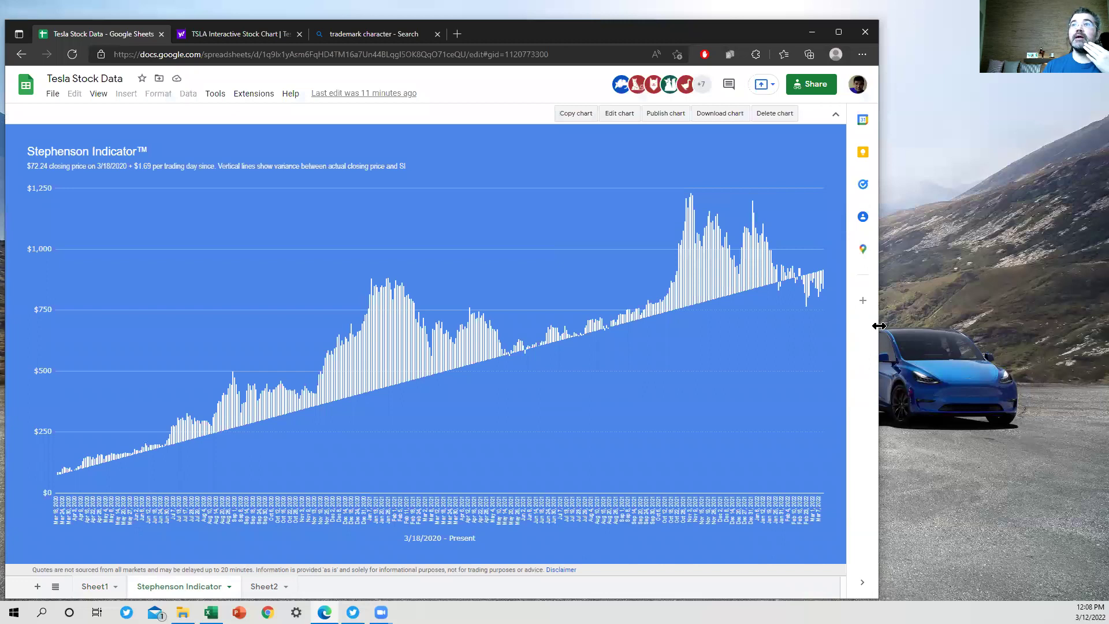
drag(879, 326, 1057, 312)
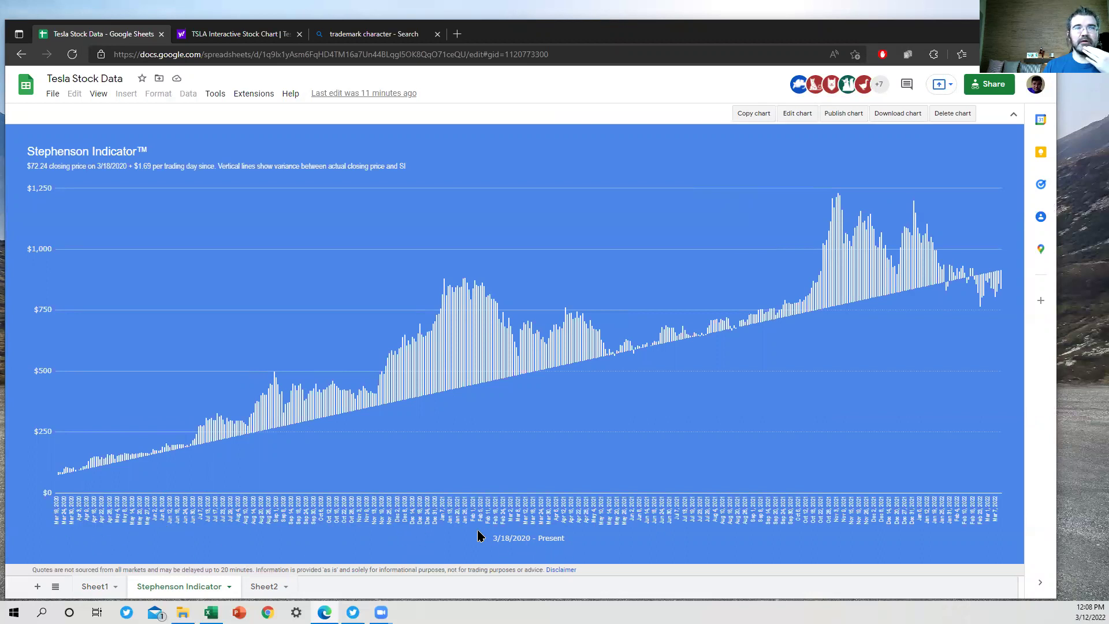
right_click(563, 383)
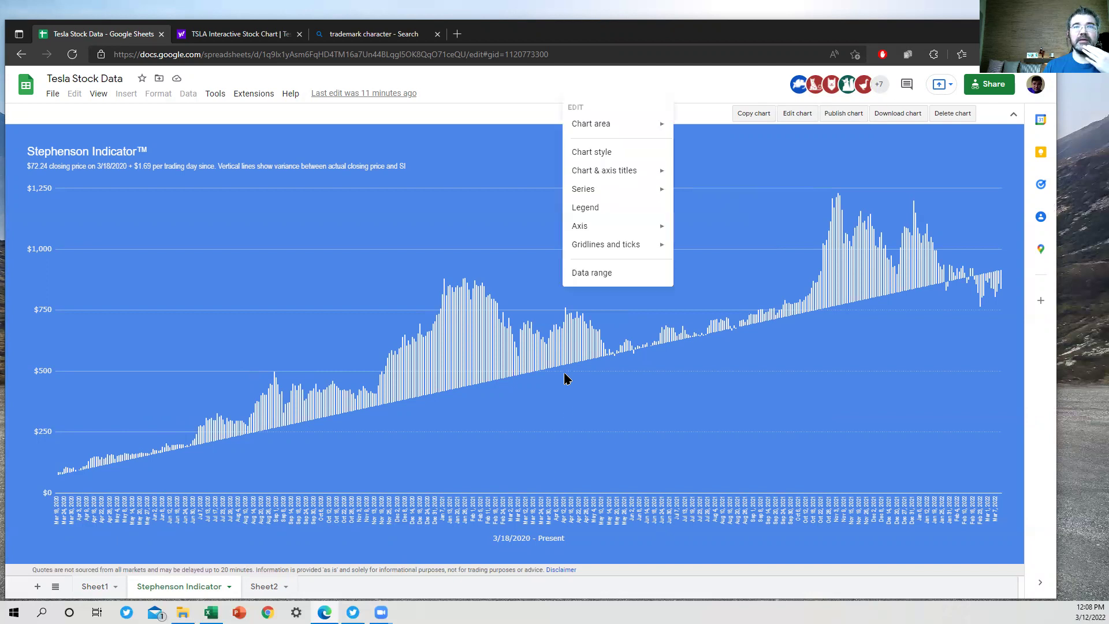
click(613, 278)
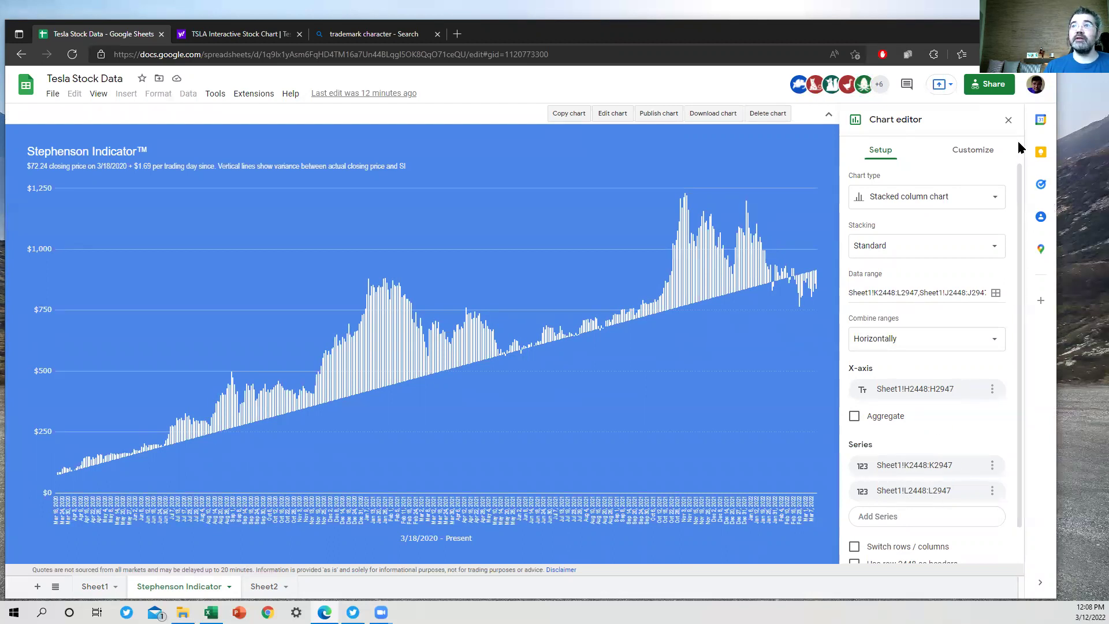
click(1008, 122)
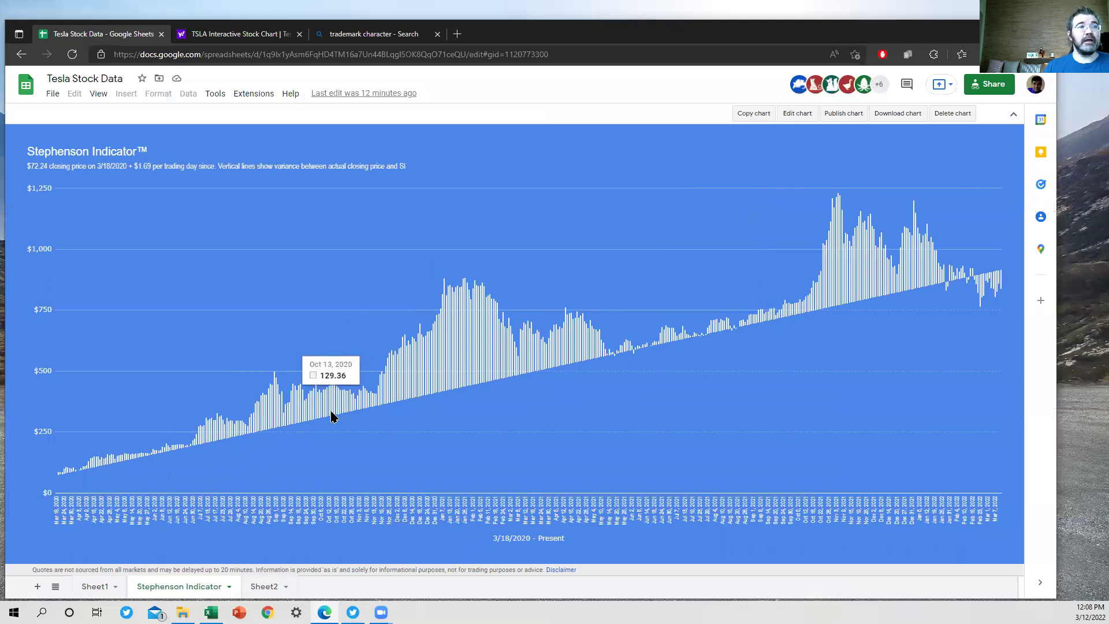
click(98, 588)
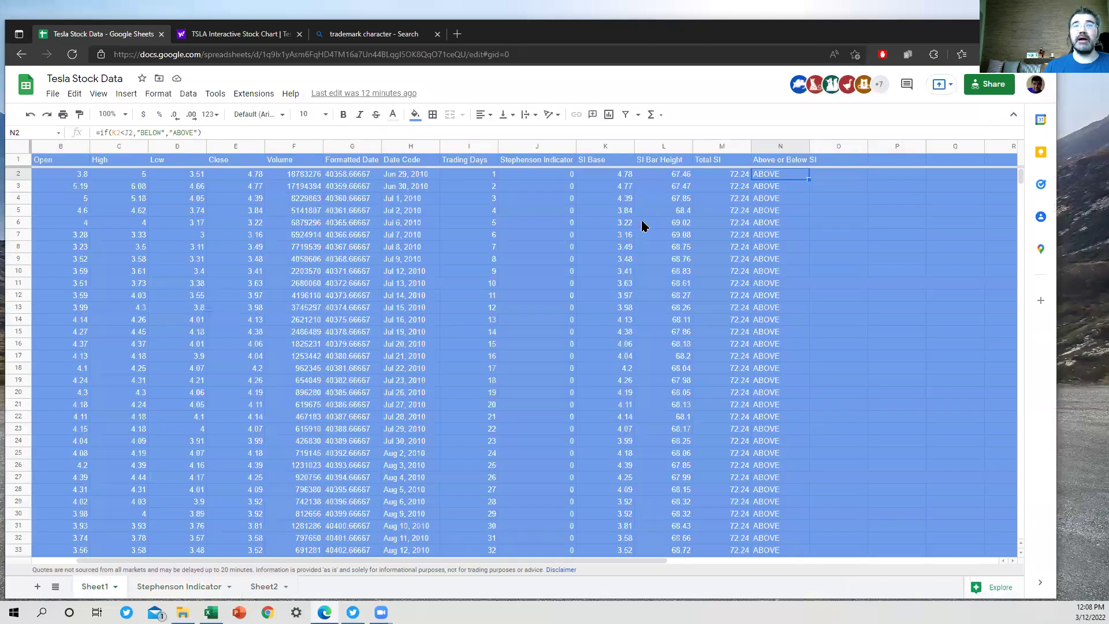
click(159, 588)
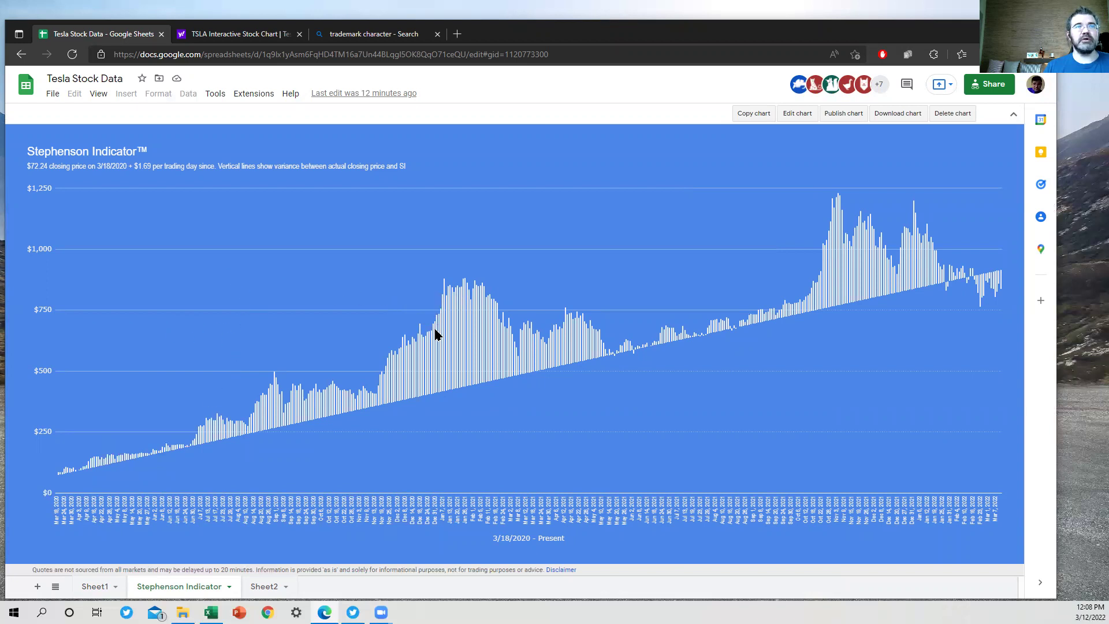
mouse_move(439, 340)
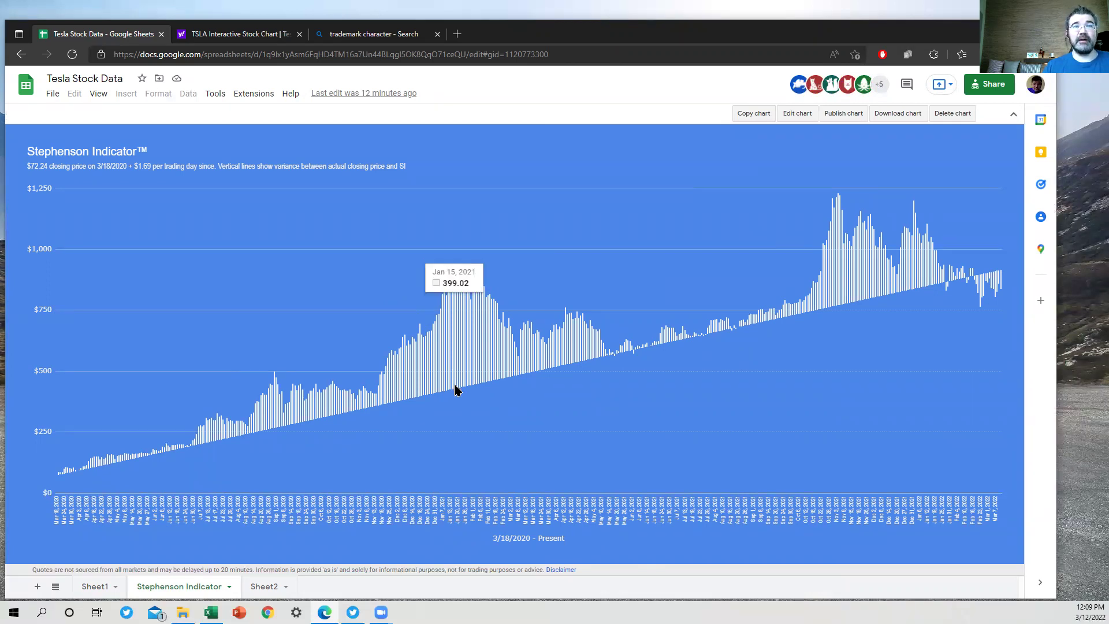
mouse_move(454, 395)
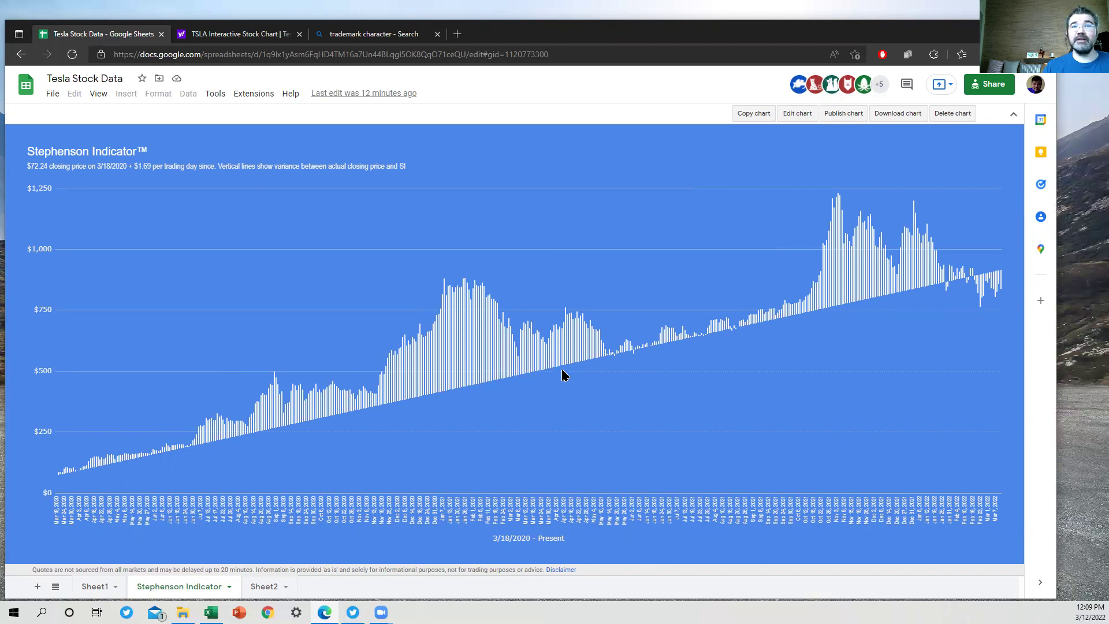
mouse_move(601, 367)
mouse_move(654, 361)
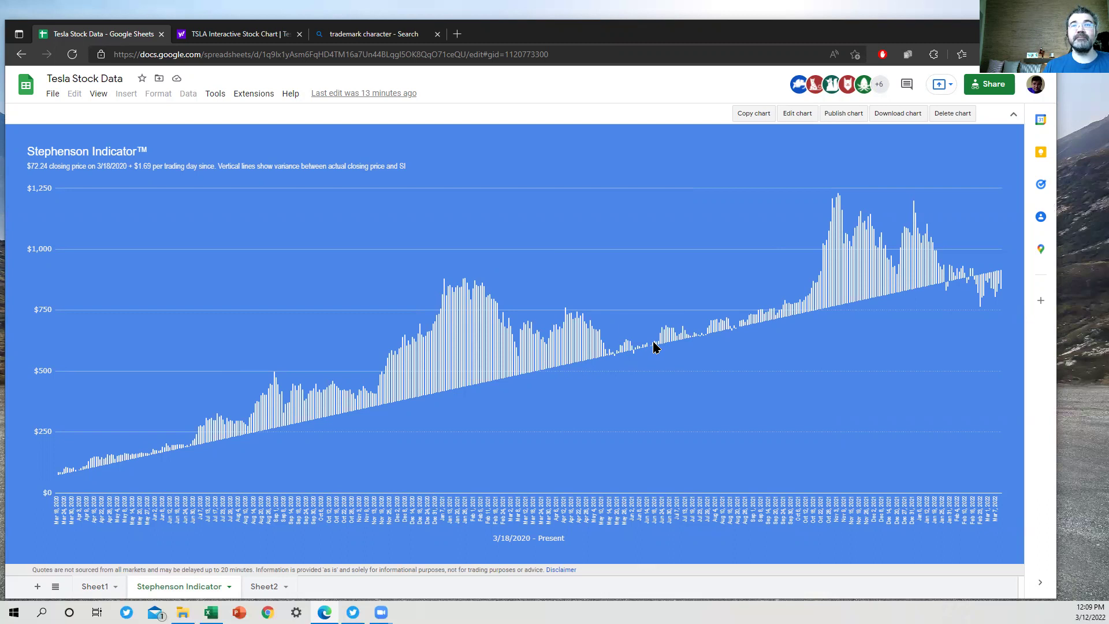
mouse_move(654, 347)
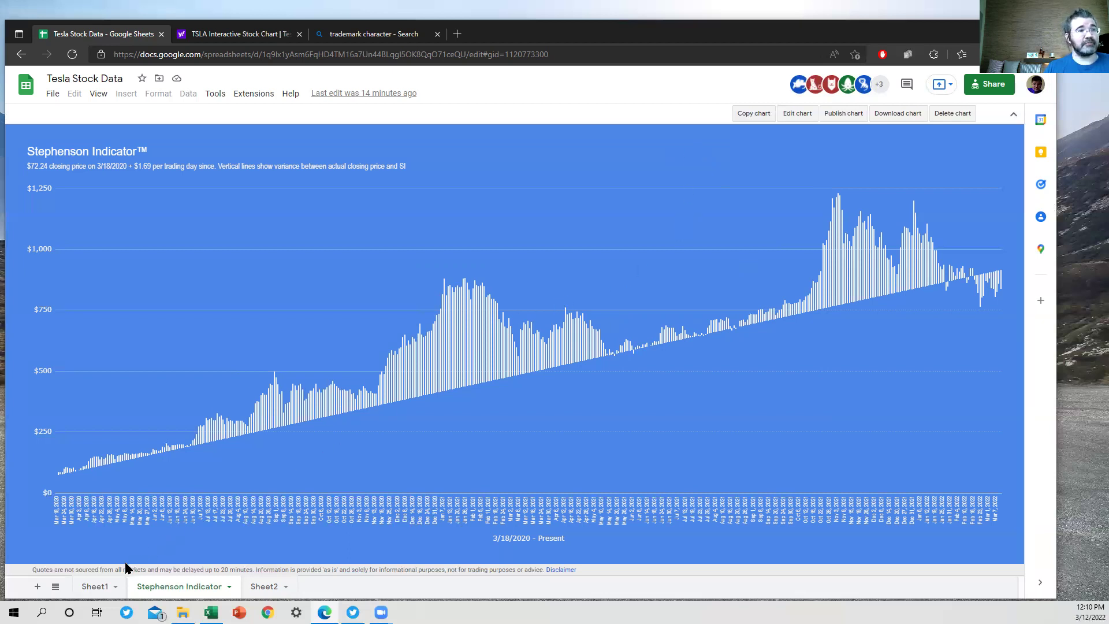
click(95, 588)
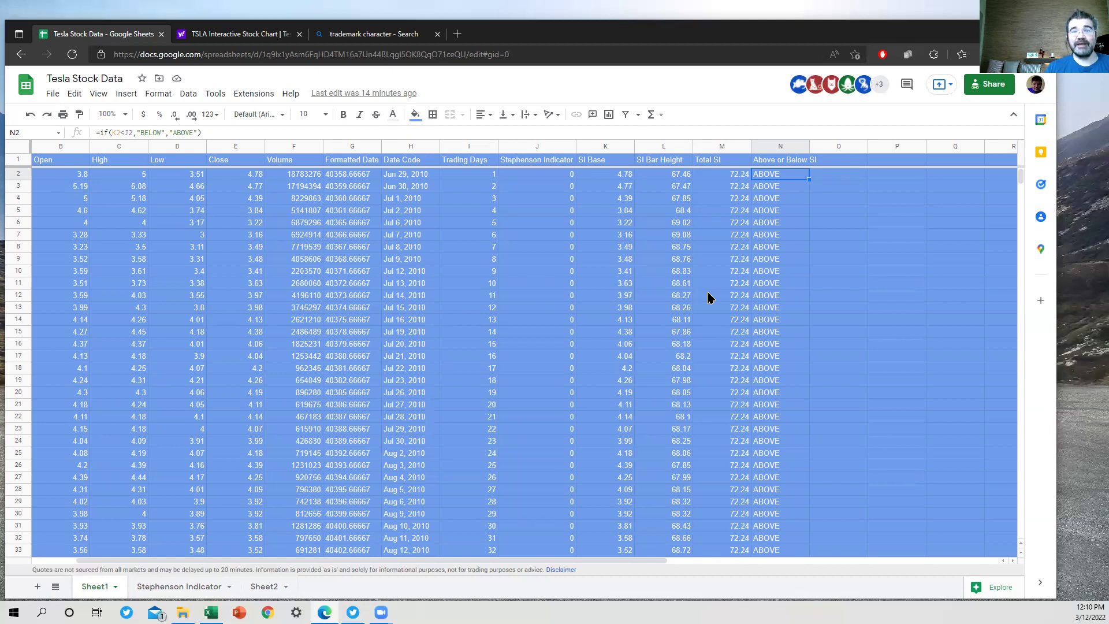
click(165, 586)
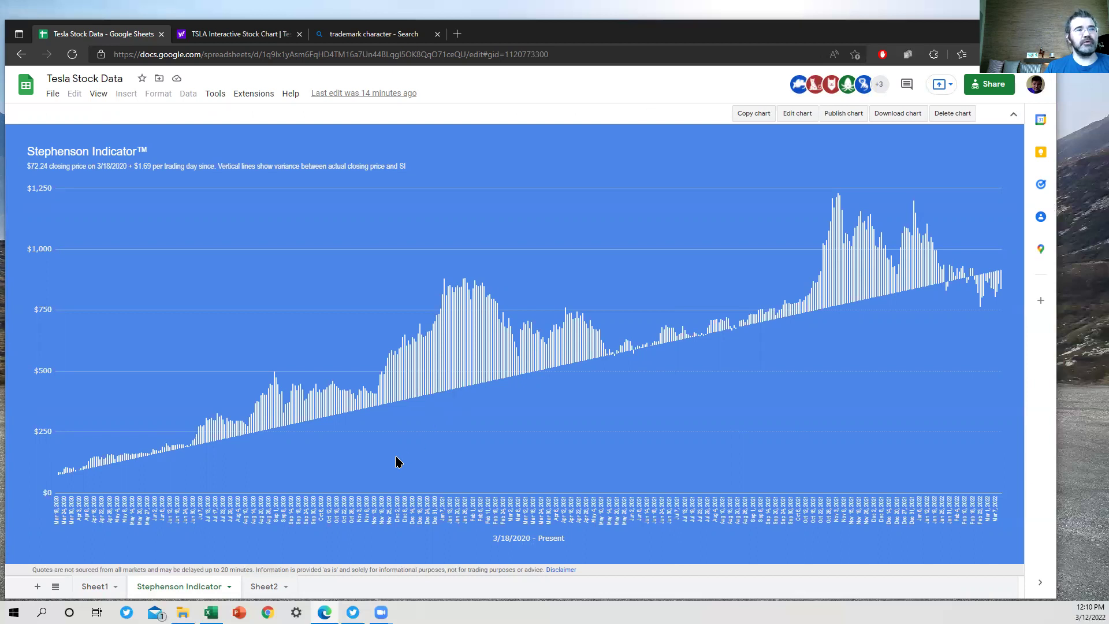
mouse_move(353, 612)
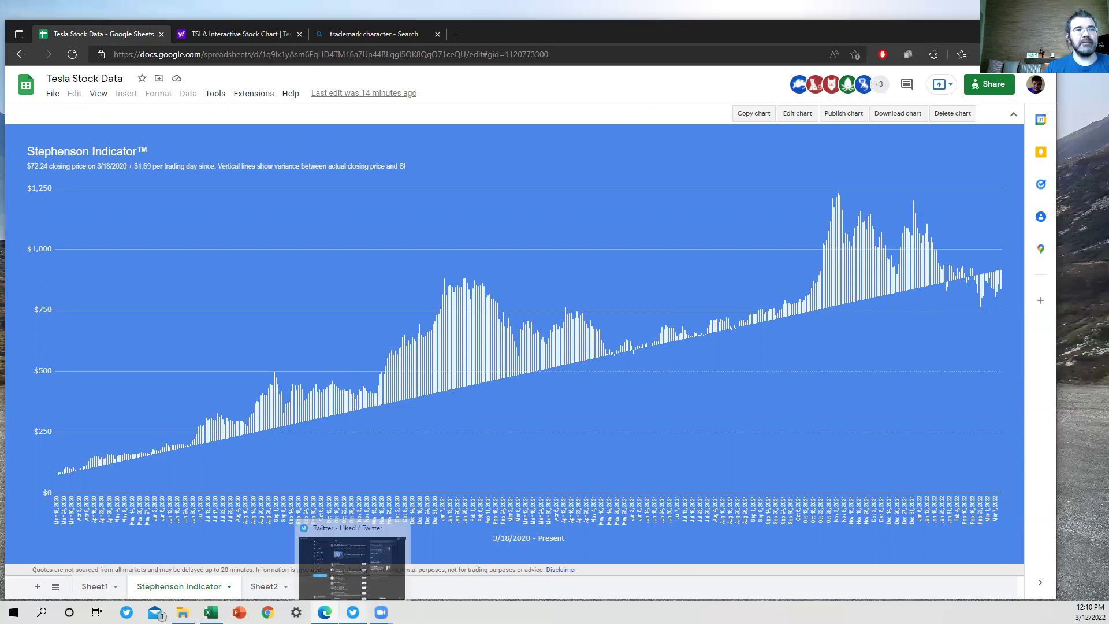
- Bring Twitter forward and open the profile's tweet linking the live Tesla Stock Data Google Doc
click(347, 569)
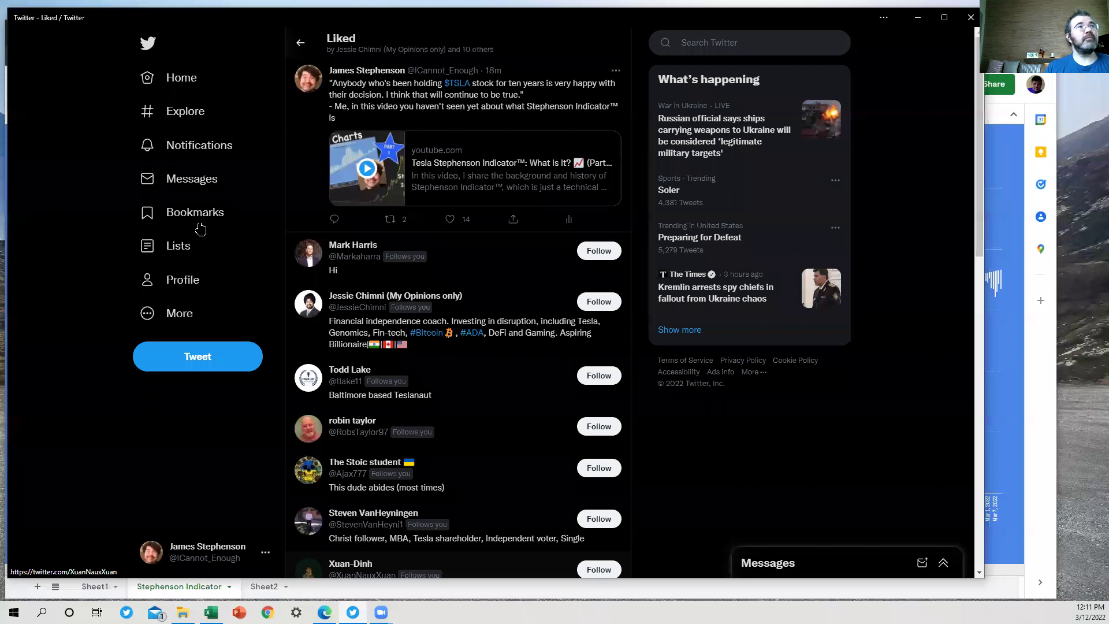
click(213, 284)
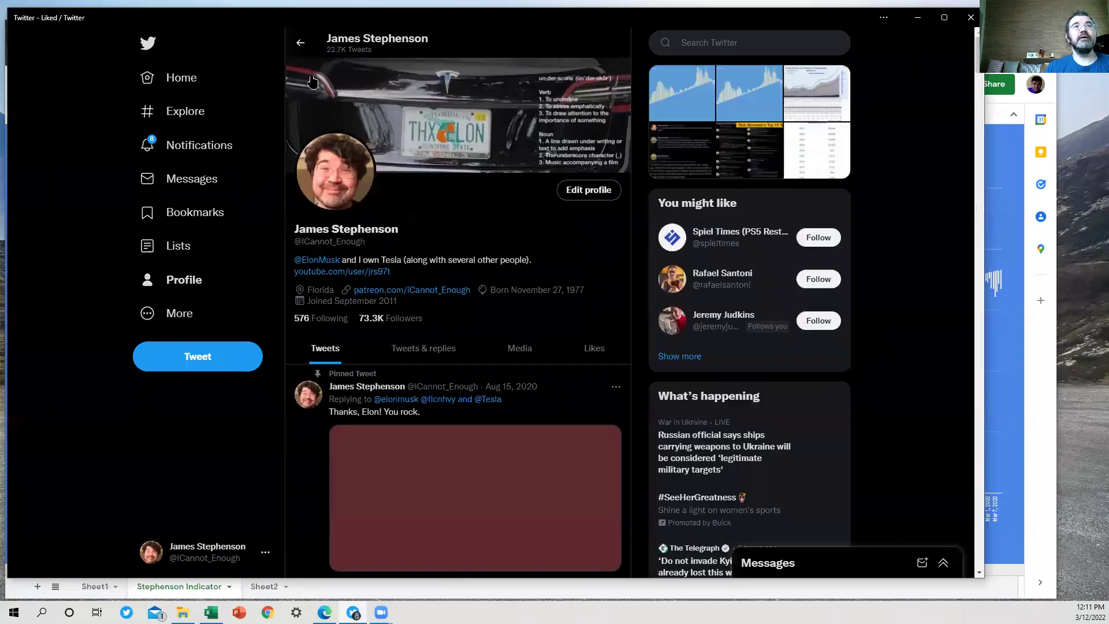
scroll(460, 327, down, 7)
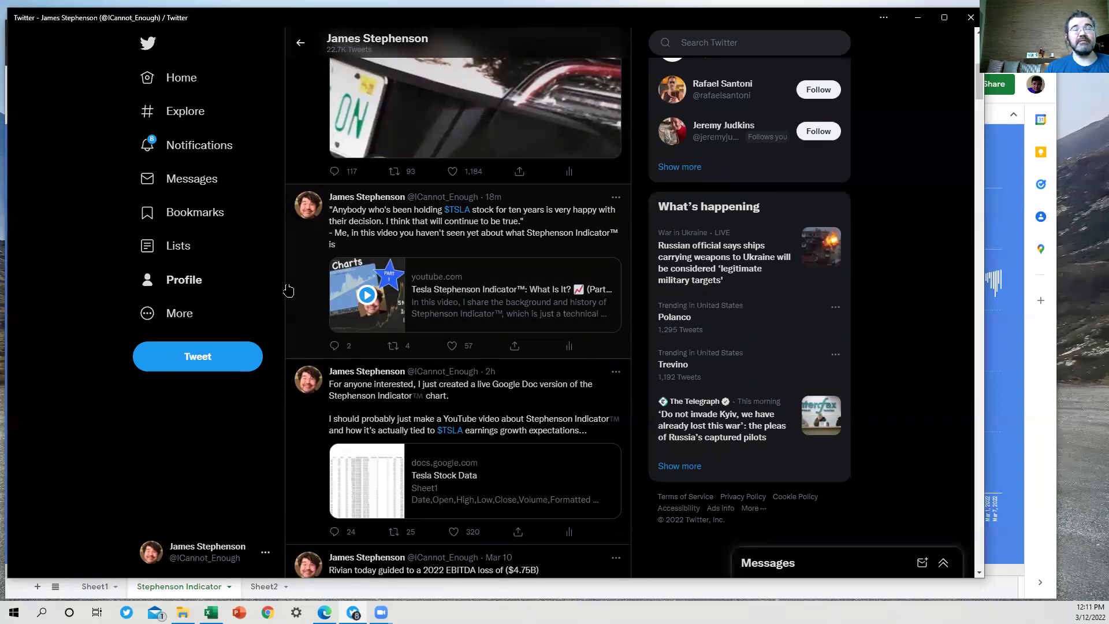
click(306, 459)
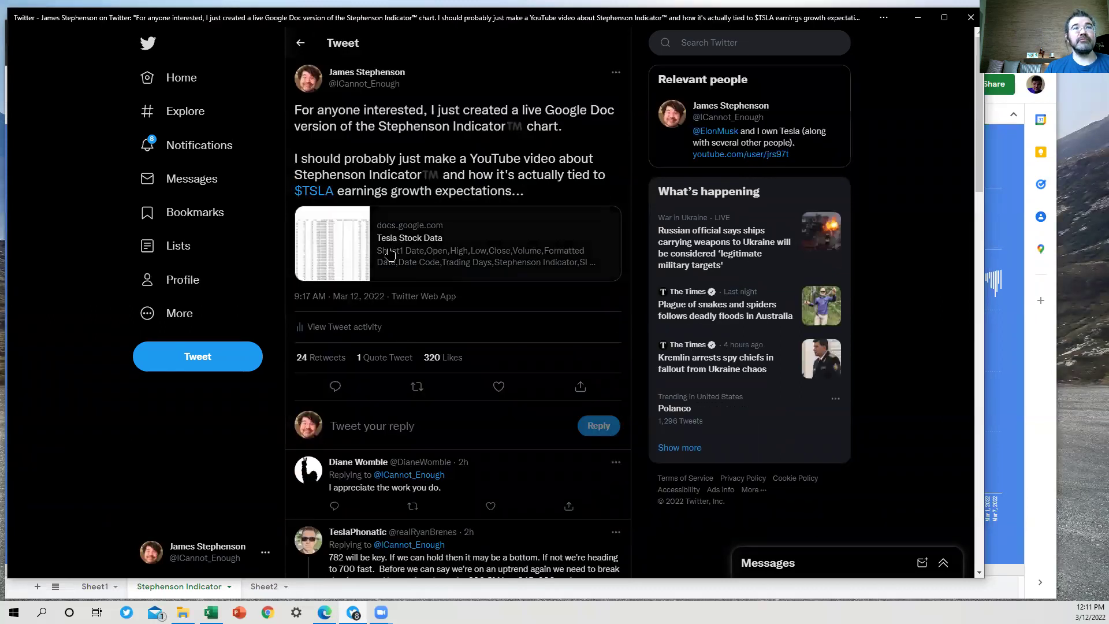